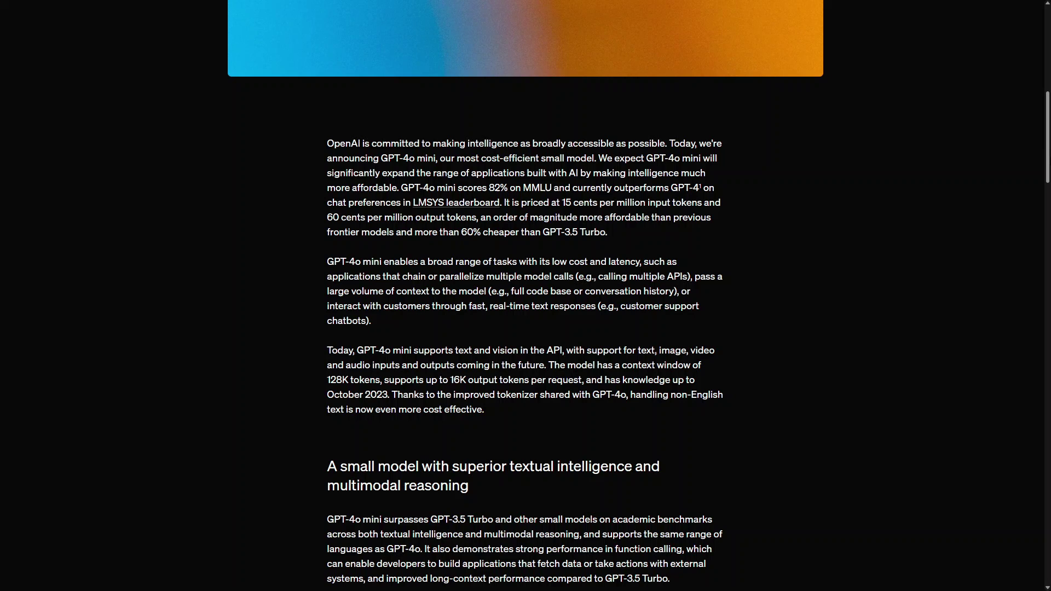
Scroll the GPT-4o mini announcement down to its benchmark results and Model Evaluation Scores chart.
scroll(526, 323, "down", 7)
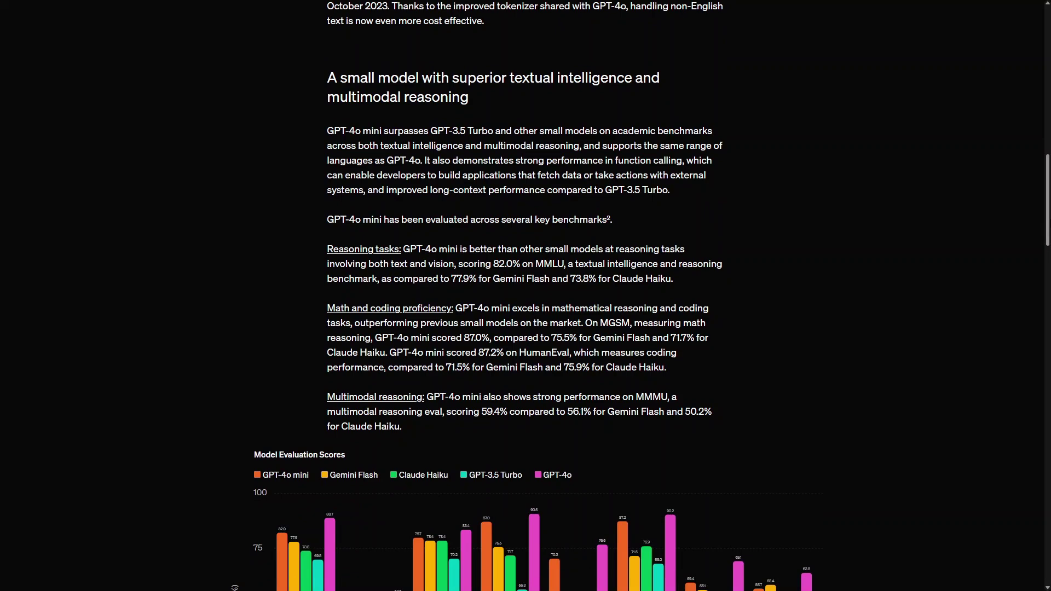
scroll(526, 296, "down", 6)
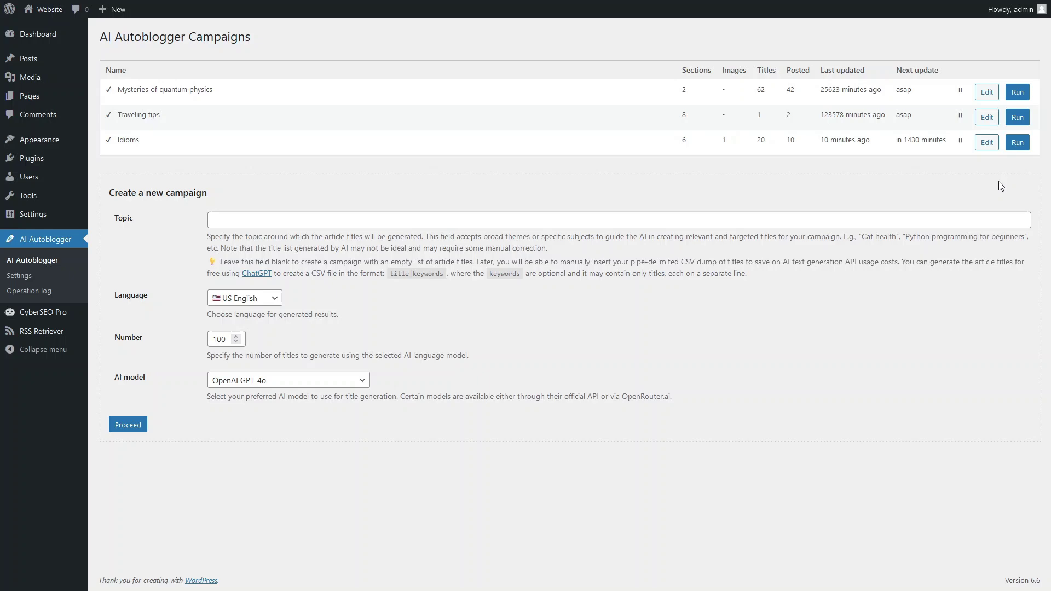
Open the Idioms campaign for editing and review its SEO, Media and Post settings.
left_click(988, 143)
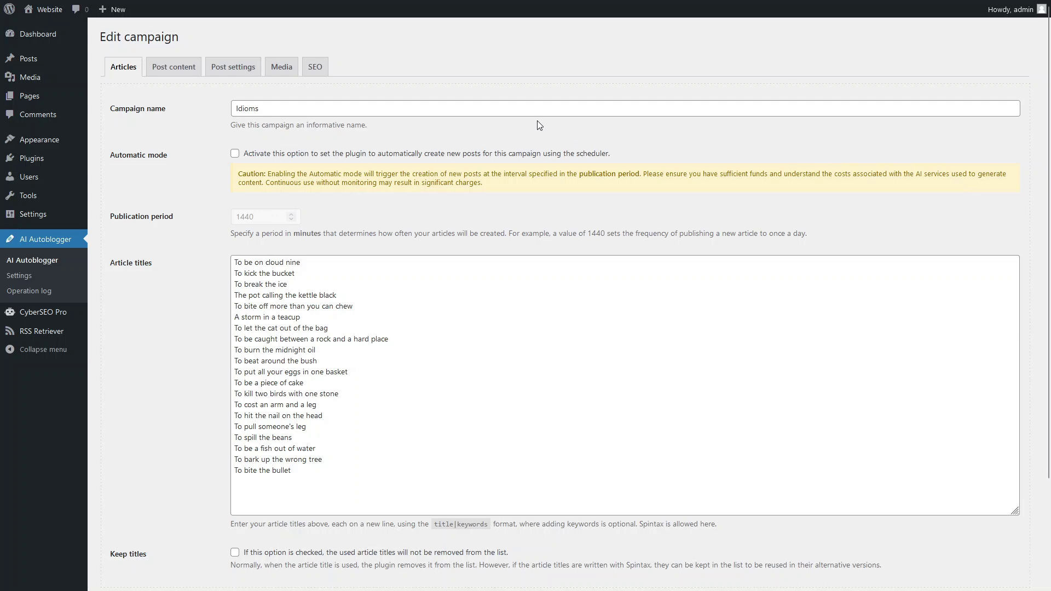
left_click(316, 67)
left_click(282, 67)
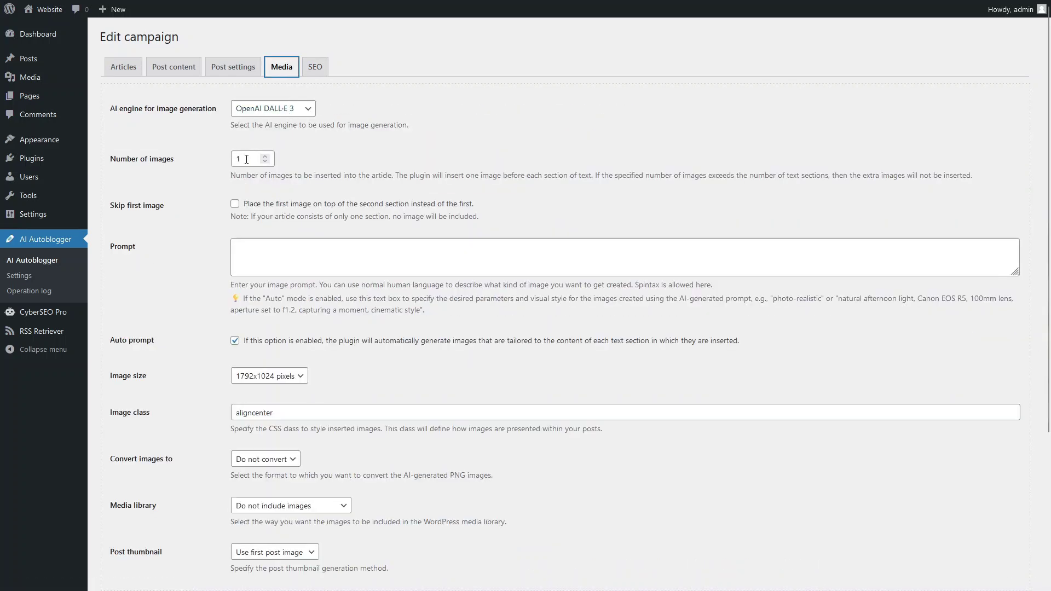
left_click(233, 67)
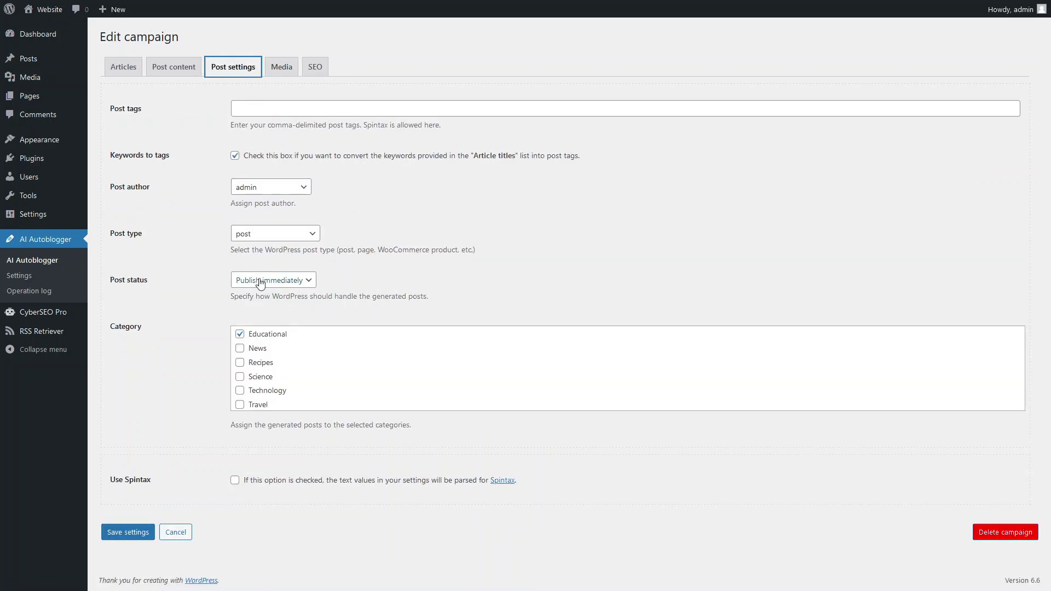
Review the Idioms Post content settings: 6 h3 sections, 4096 max tokens, bullet-list contents, article prompt.
left_click(173, 67)
scroll(1049, 189, "down", 1)
left_click_drag(1050, 189, 1050, 362)
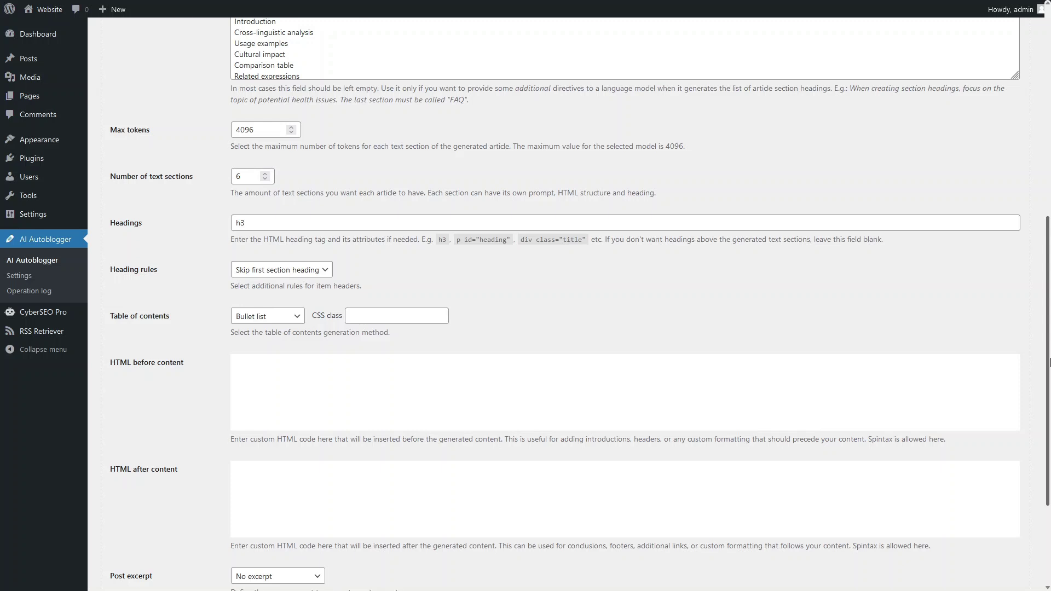
scroll(1050, 362, "up", 3)
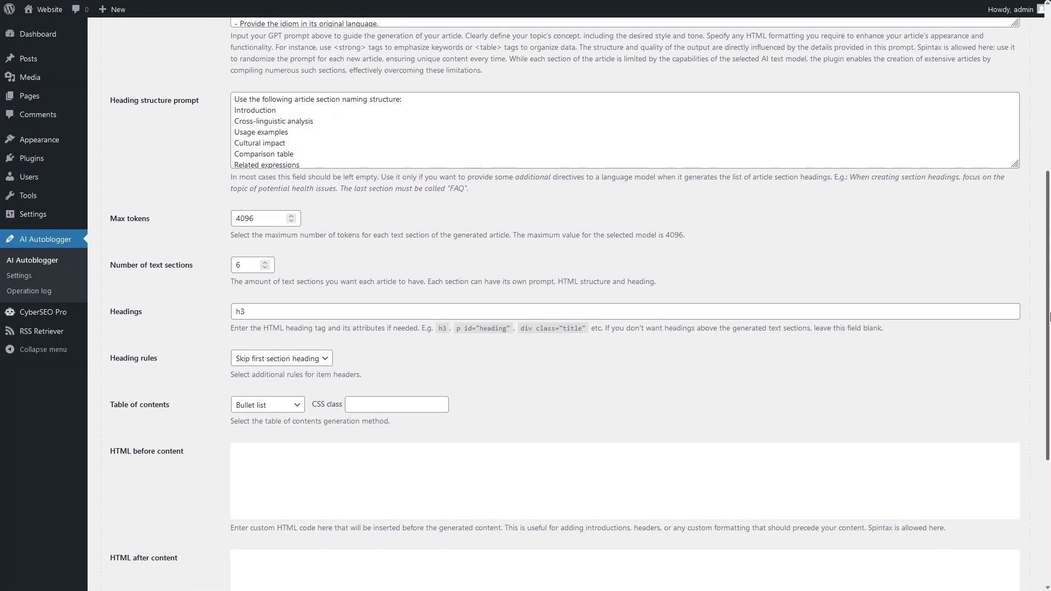
scroll(1014, 234, "up", 4)
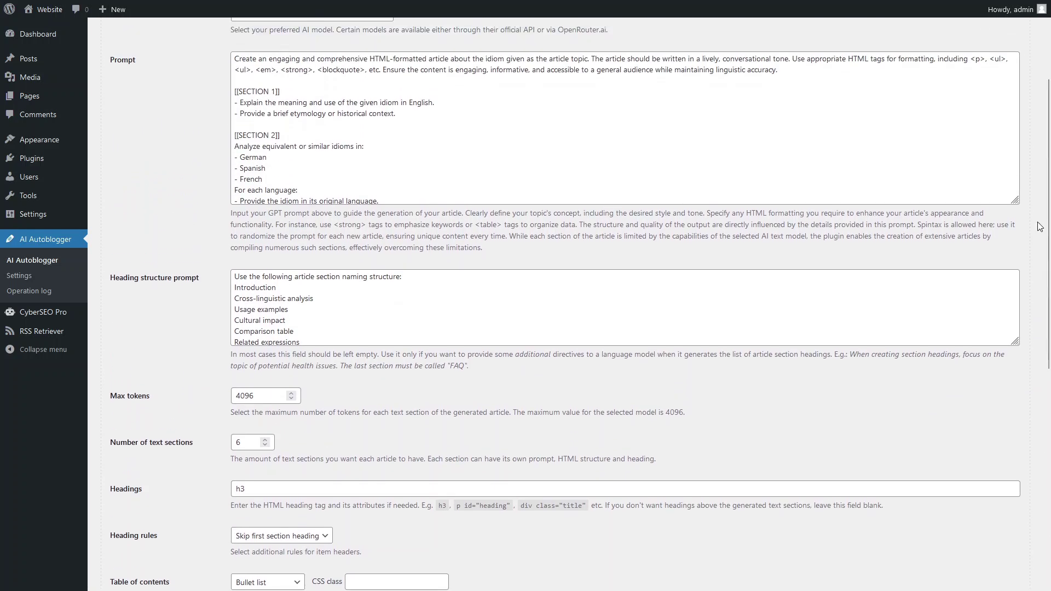
Resize the Prompt textarea taller so sections 1–6 of the idiom prompt all show.
left_click_drag(1014, 234, 1022, 444)
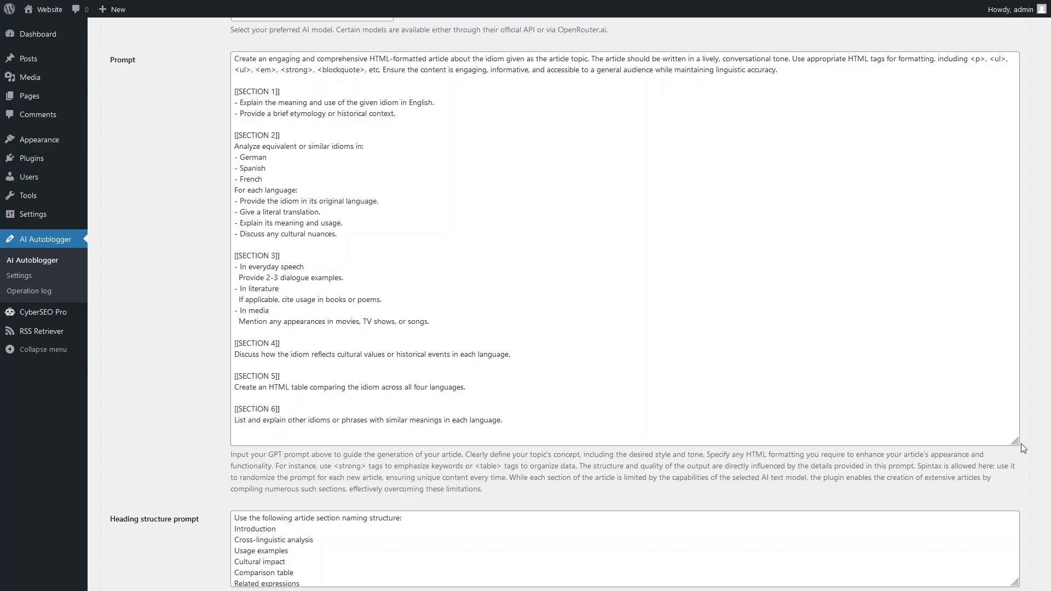
scroll(1023, 448, "up", 3)
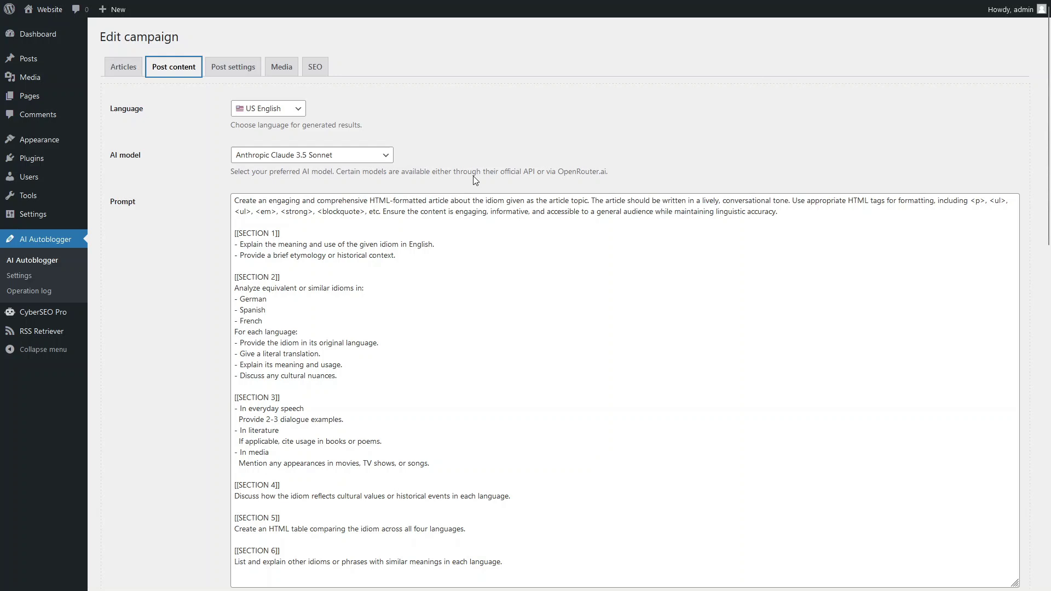
Switch the Idioms campaign's AI model to OpenAI GPT-4o, save the settings, and run it.
left_click(391, 159)
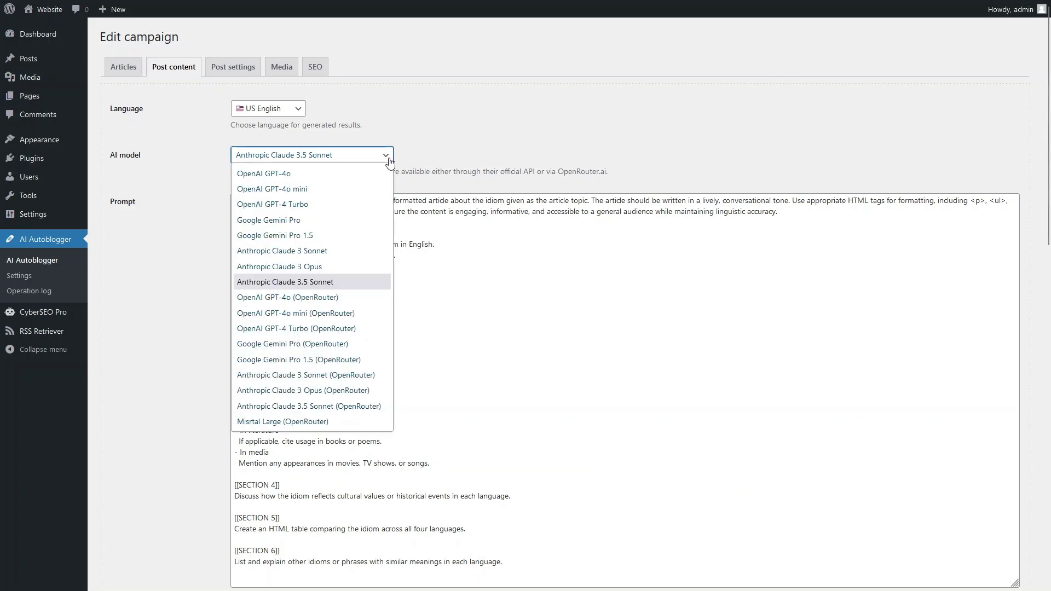
left_click(361, 173)
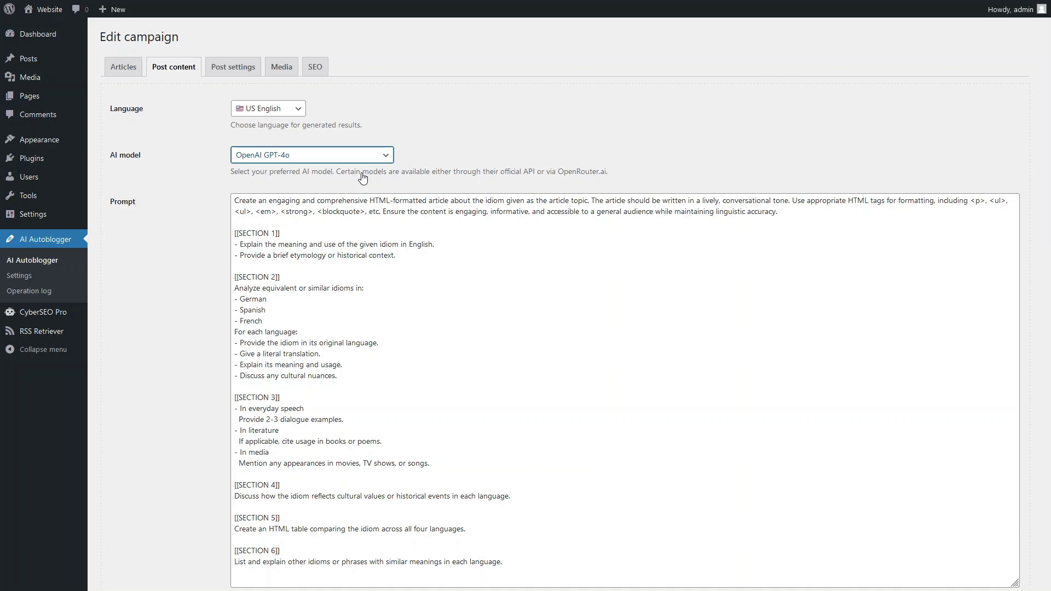
left_click_drag(1048, 154, 1049, 493)
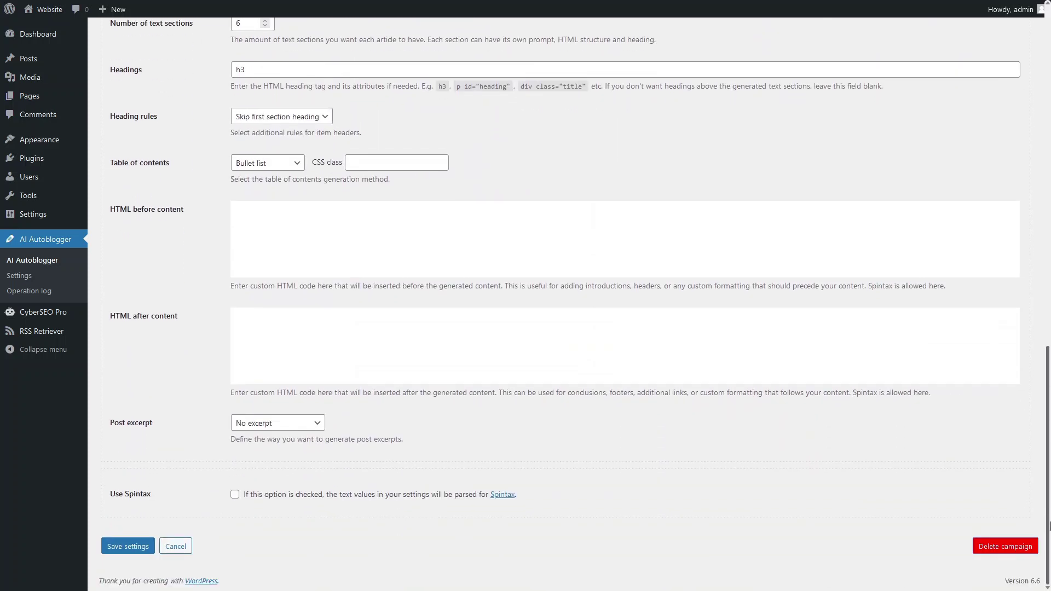
left_click(142, 545)
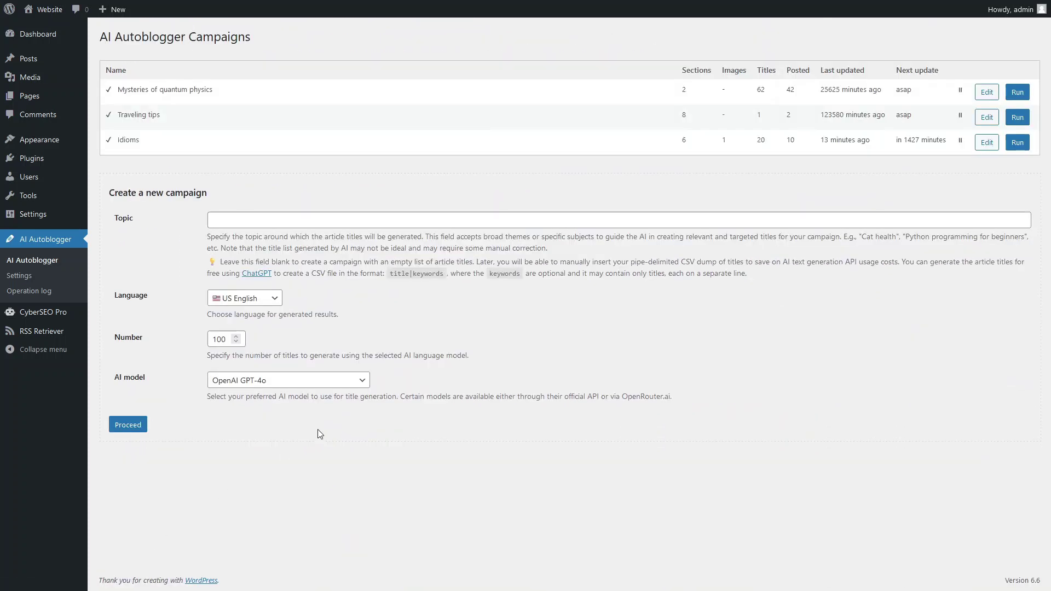
left_click(1012, 146)
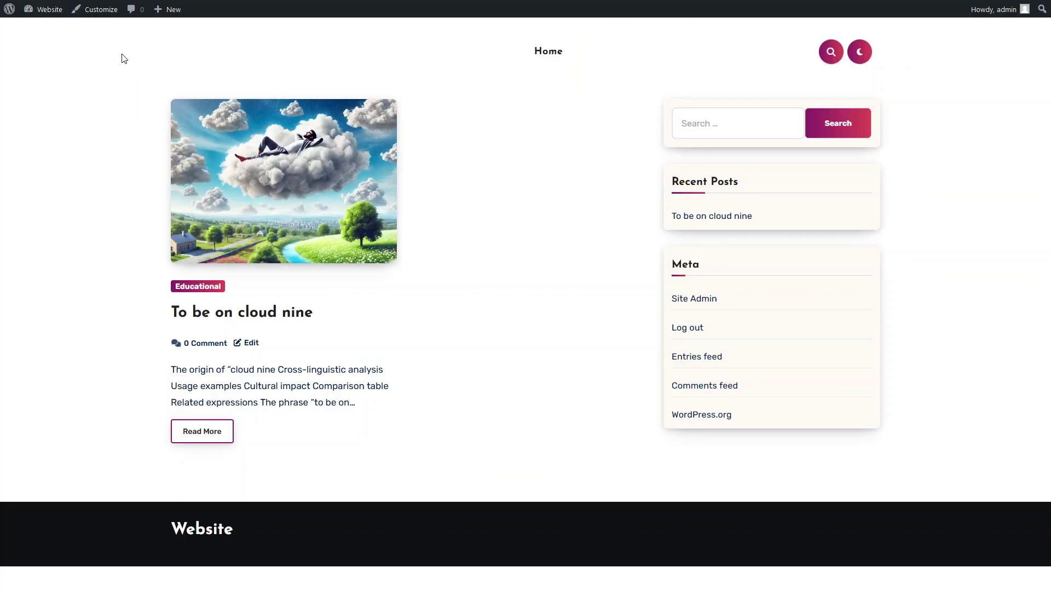
Open the 'To be on cloud nine' post and read through its Comparison table and Related expressions.
left_click(280, 313)
left_click_drag(1044, 120, 1049, 234)
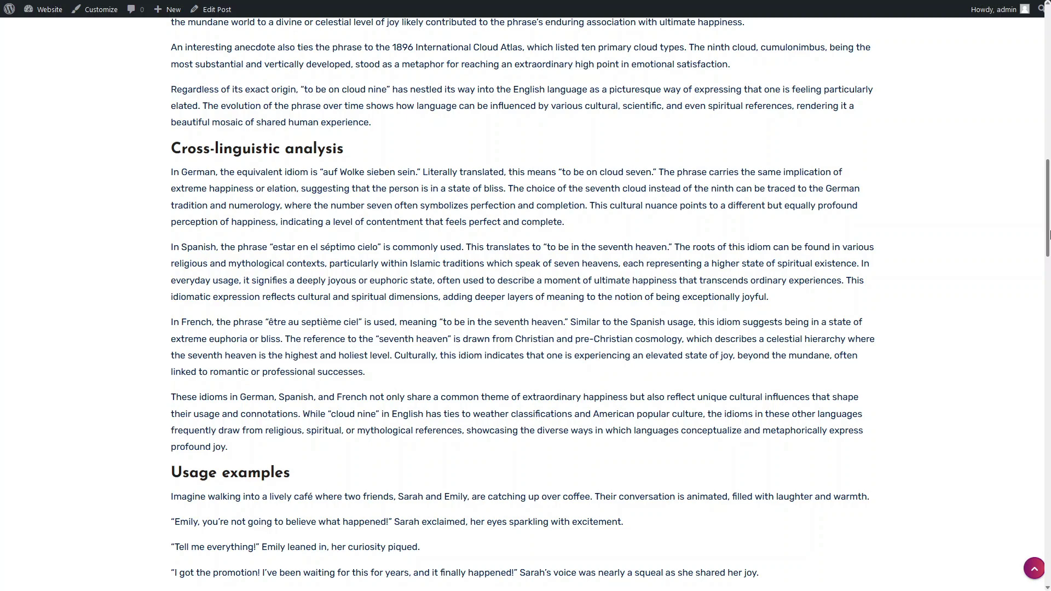
left_click_drag(1049, 234, 1050, 293)
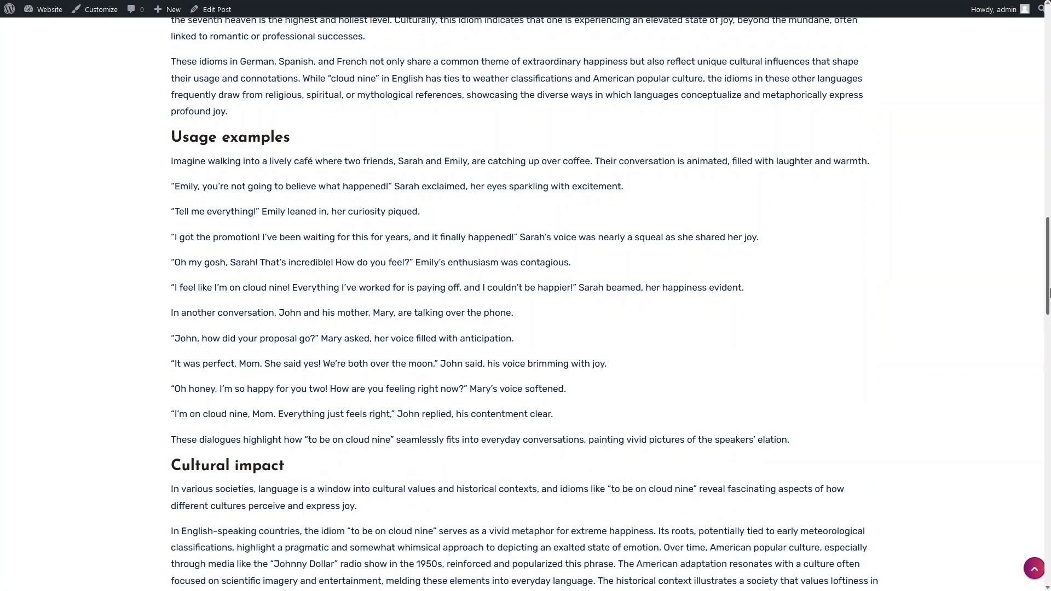
left_click_drag(1049, 293, 1049, 358)
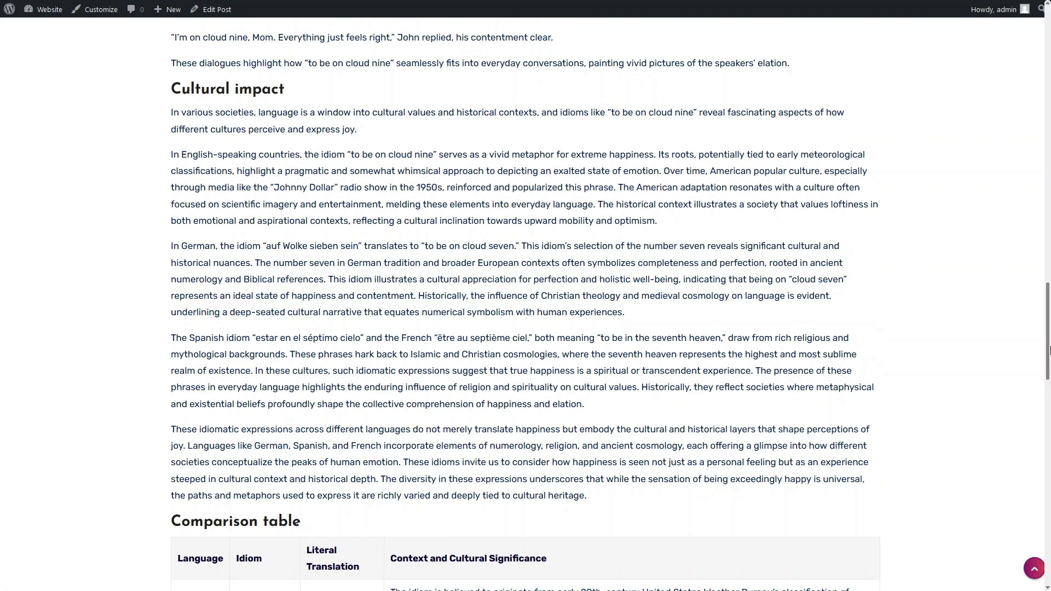
left_click_drag(1049, 351, 1049, 420)
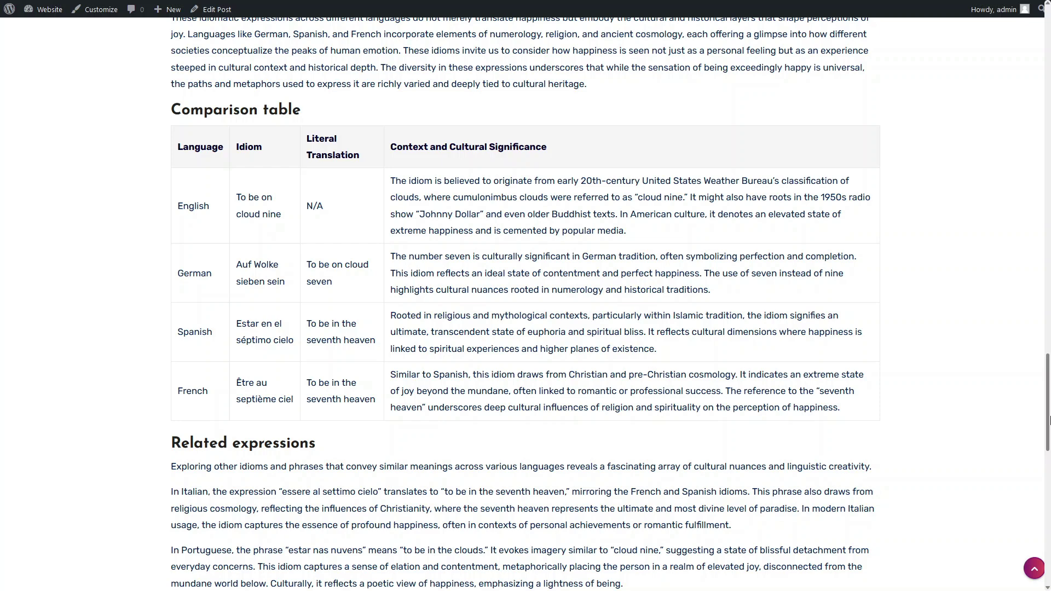
scroll(1049, 421, "down", 7)
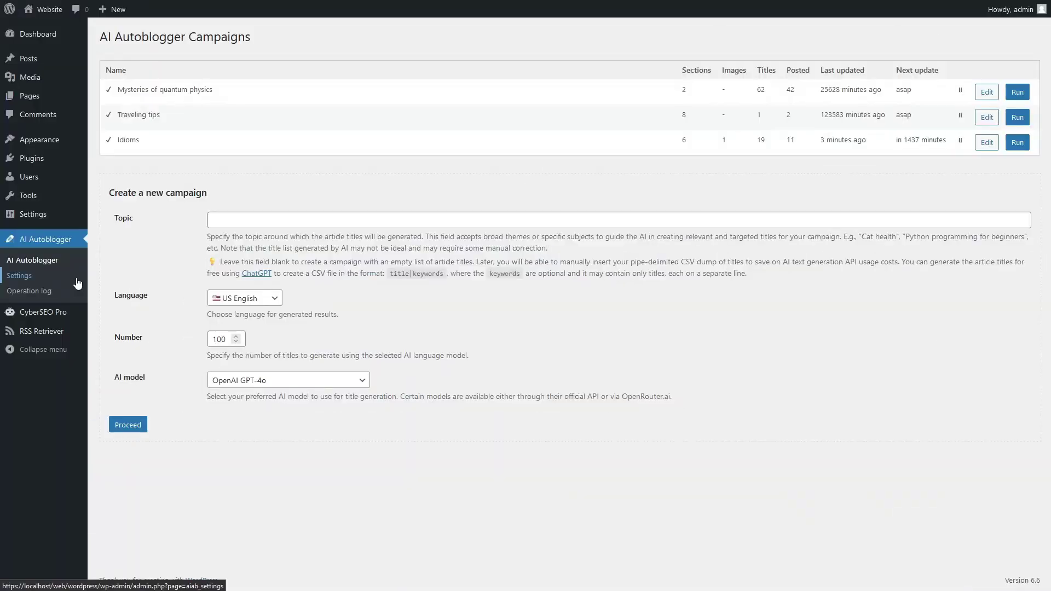
Set the Idioms campaign's AI model to OpenAI GPT-4o mini, save the settings, and run it.
left_click(987, 143)
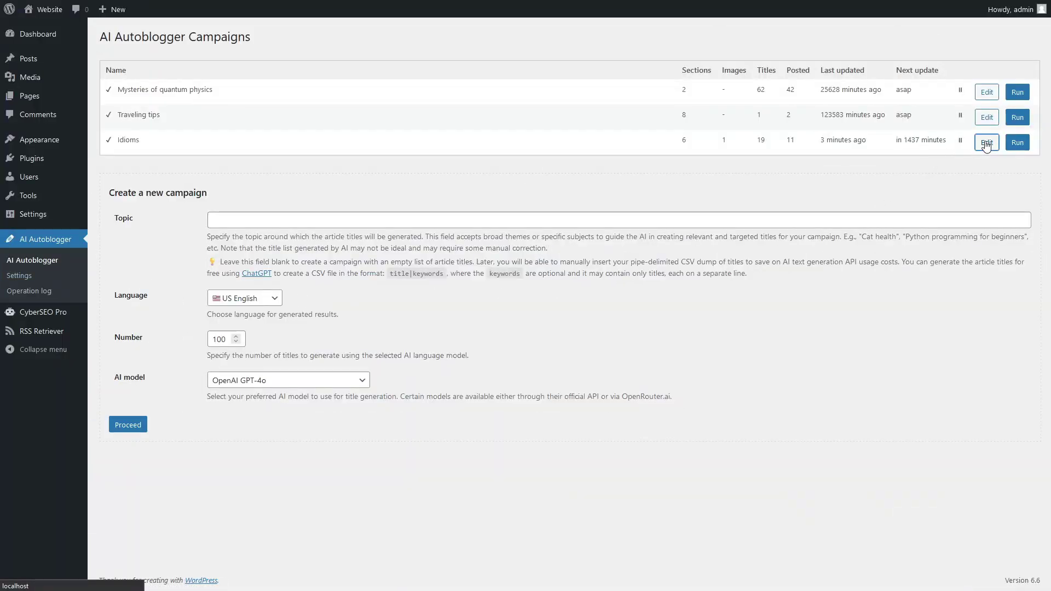
left_click(194, 74)
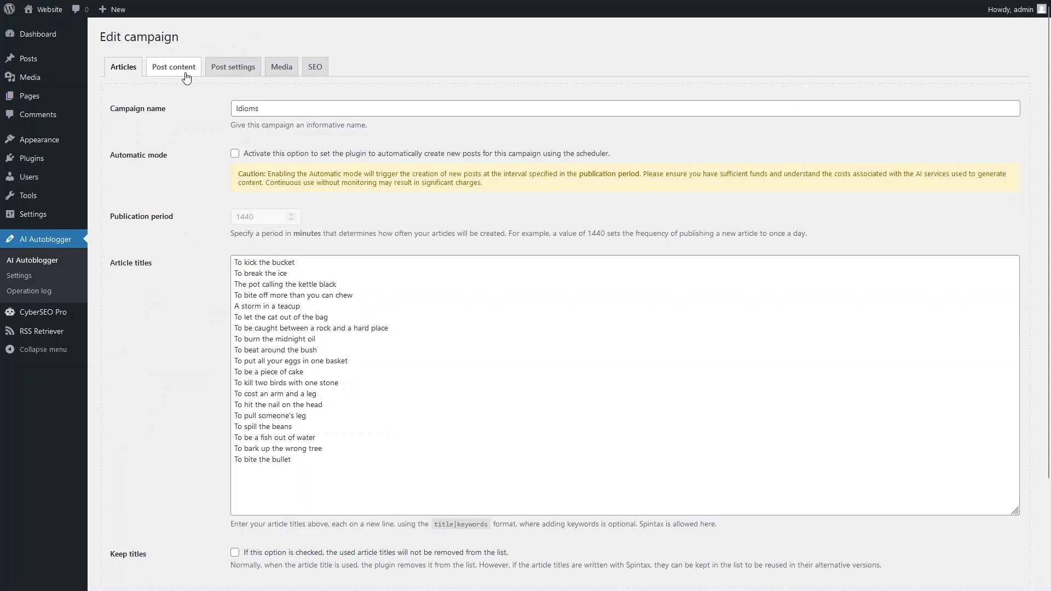
left_click(353, 156)
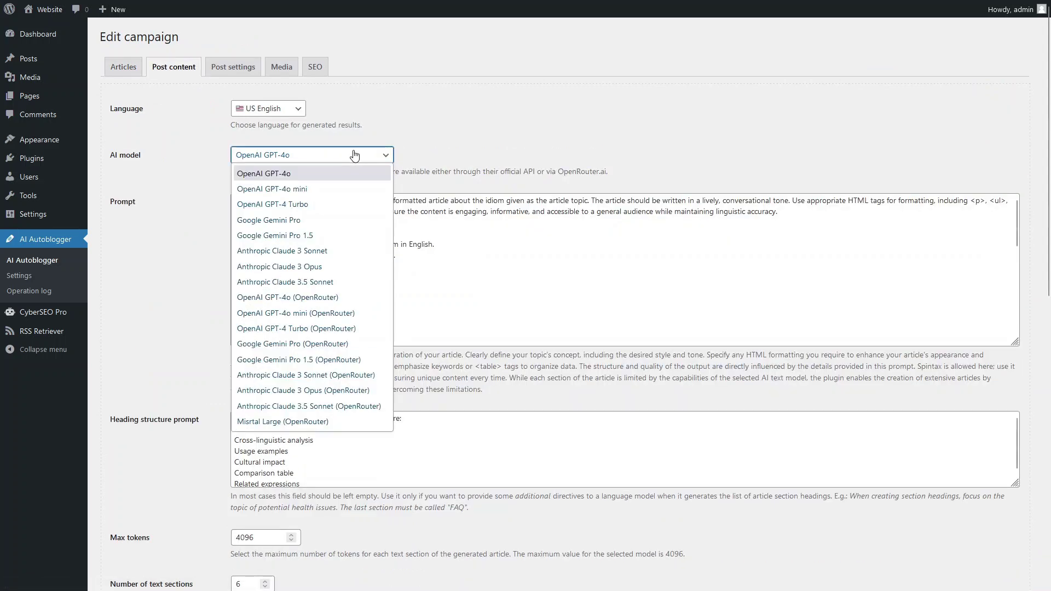
left_click(356, 190)
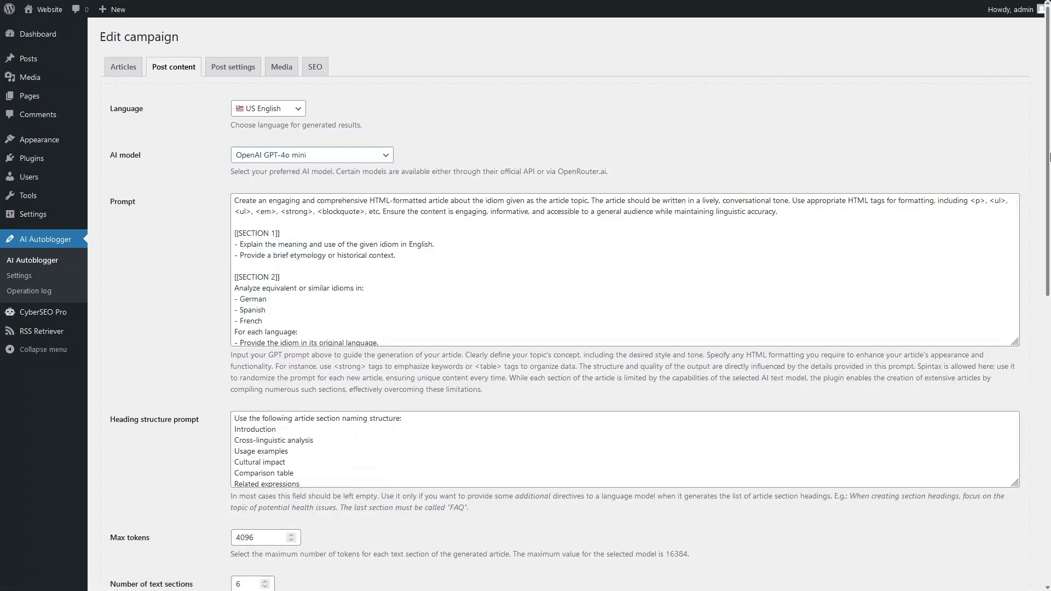
scroll(1049, 249, "down", 3)
scroll(1050, 431, "down", 1)
left_click(131, 545)
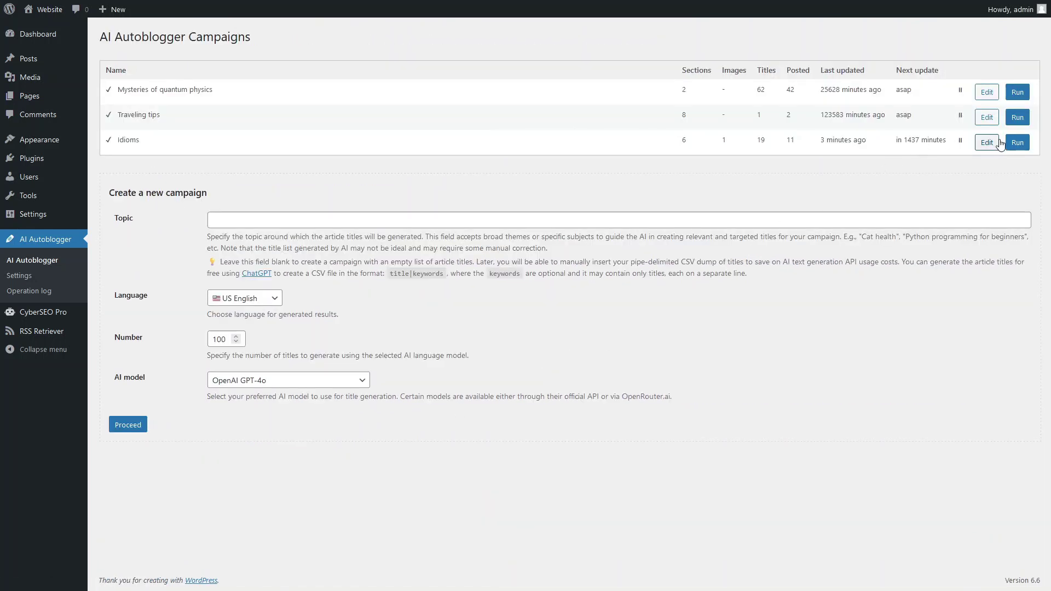
left_click(1014, 143)
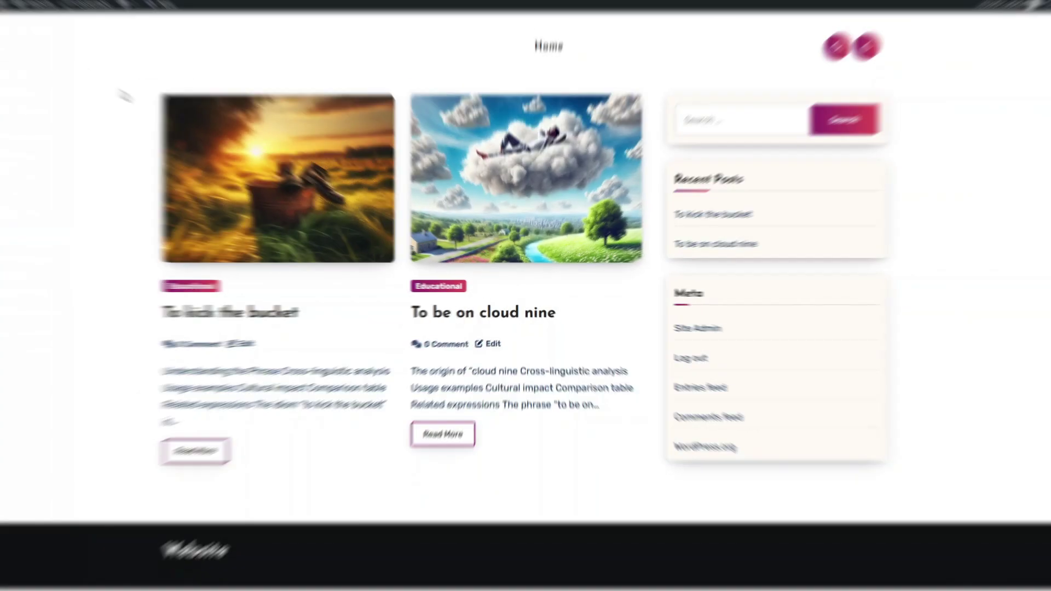
Read the whole 'To kick the bucket' post, then return to the site homepage via the Home breadcrumb.
left_click(273, 320)
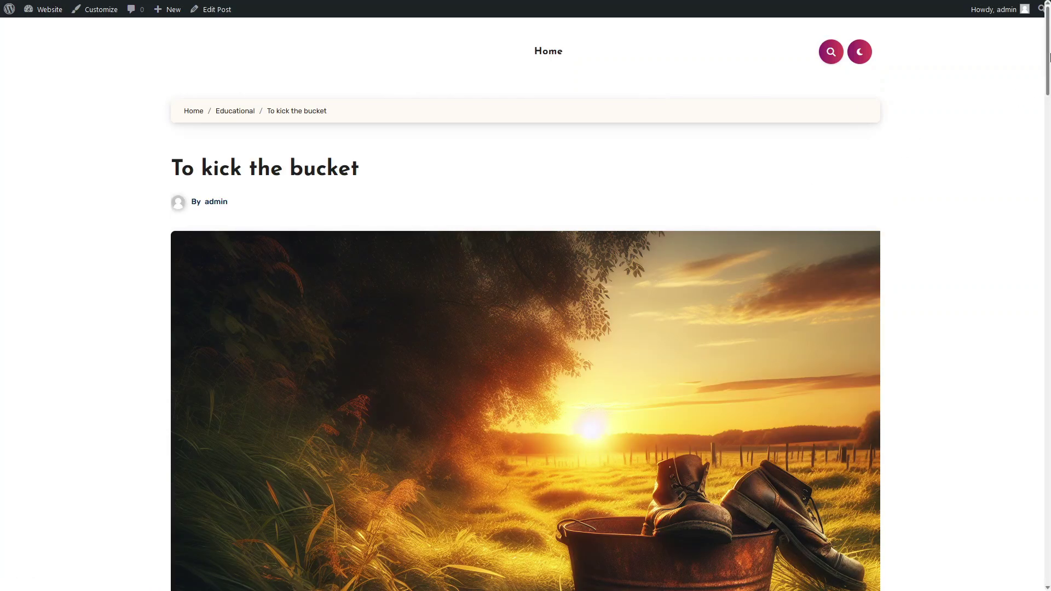
left_click_drag(1049, 57, 1050, 188)
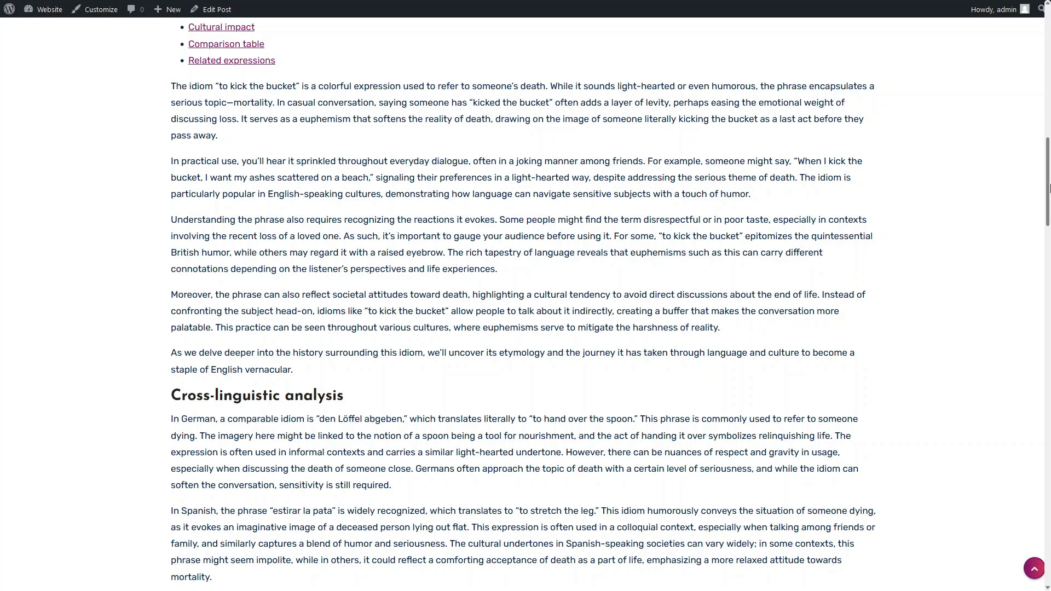
left_click_drag(1050, 187, 1050, 234)
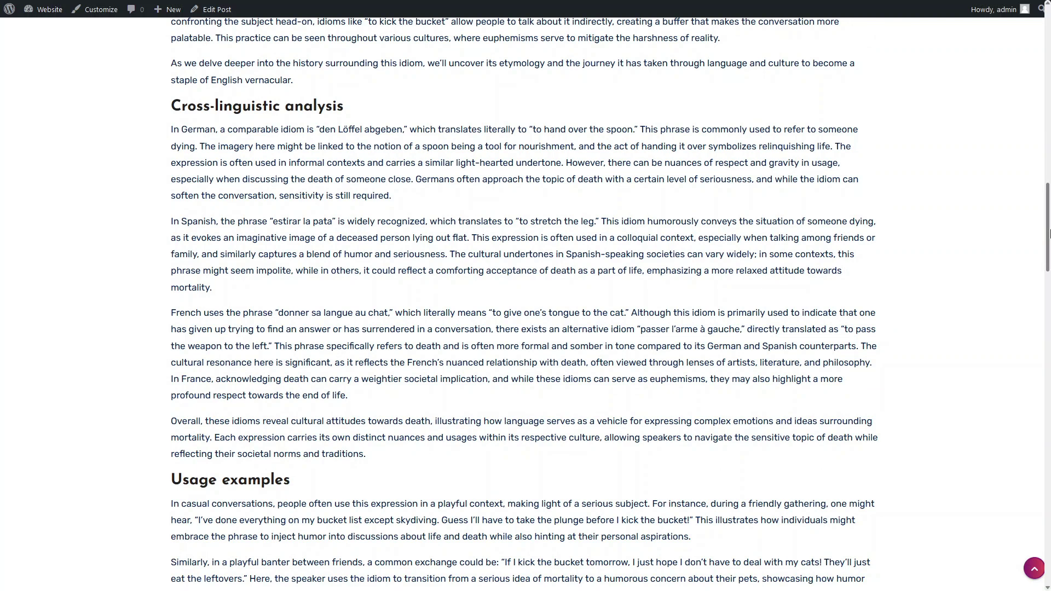
left_click_drag(1050, 234, 1050, 289)
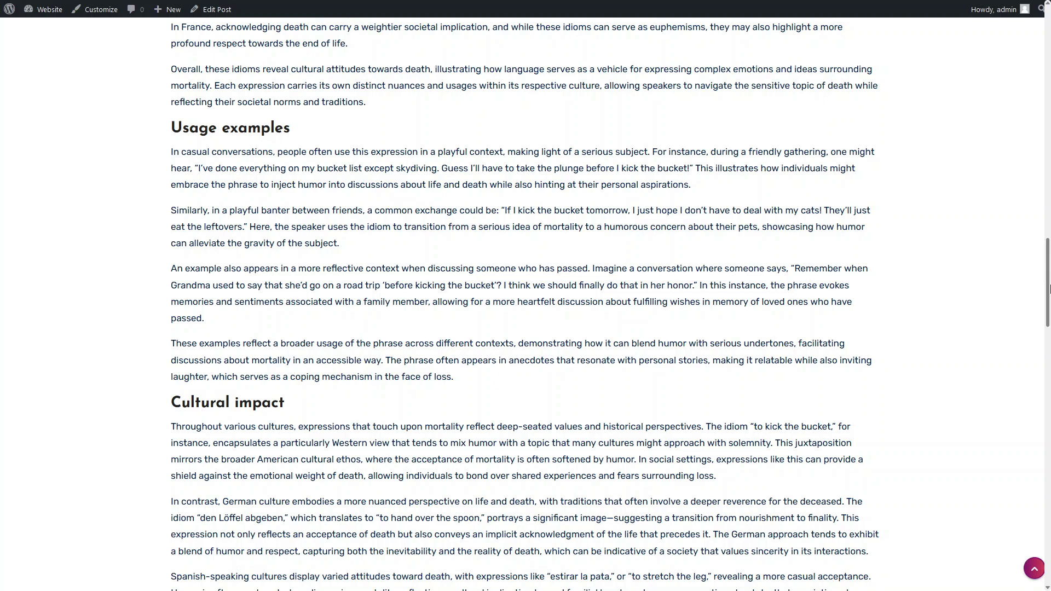
left_click_drag(1050, 289, 1050, 348)
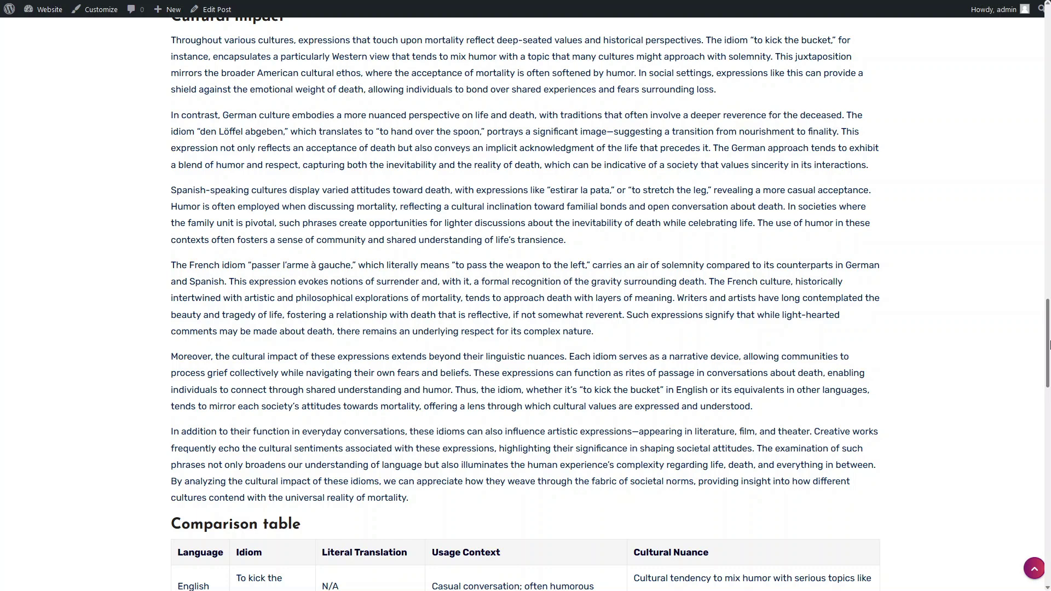
left_click_drag(1050, 344, 1049, 393)
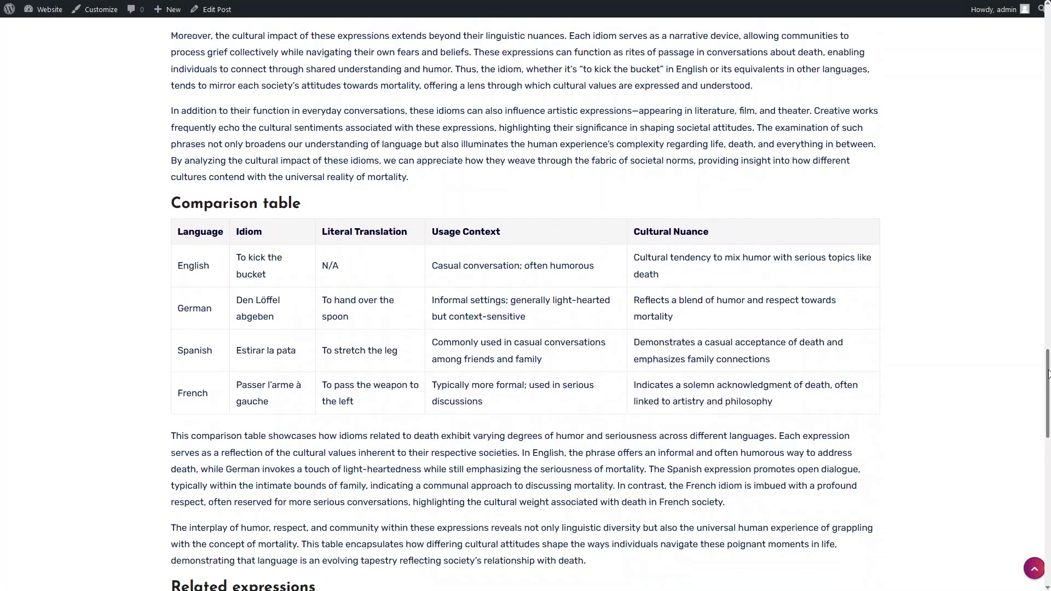
left_click_drag(1050, 374, 1049, 451)
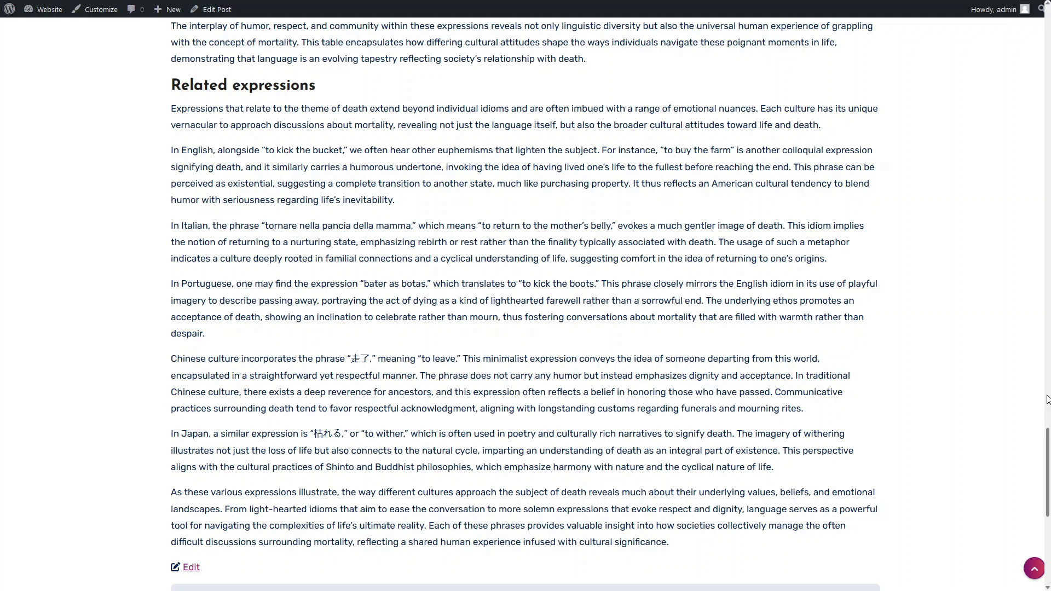
left_click_drag(1047, 400, 1042, 20)
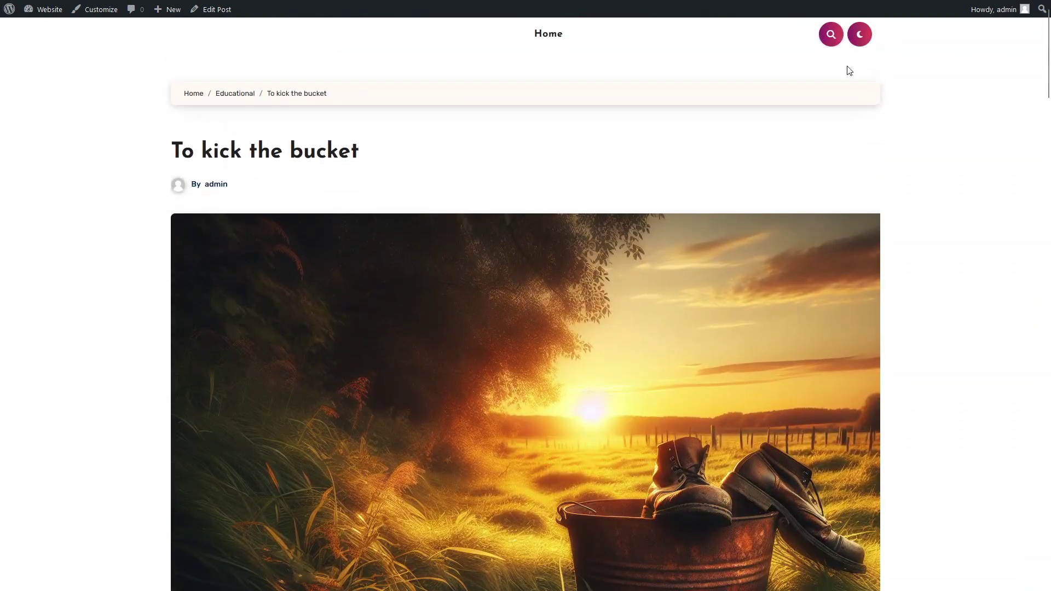
left_click(189, 96)
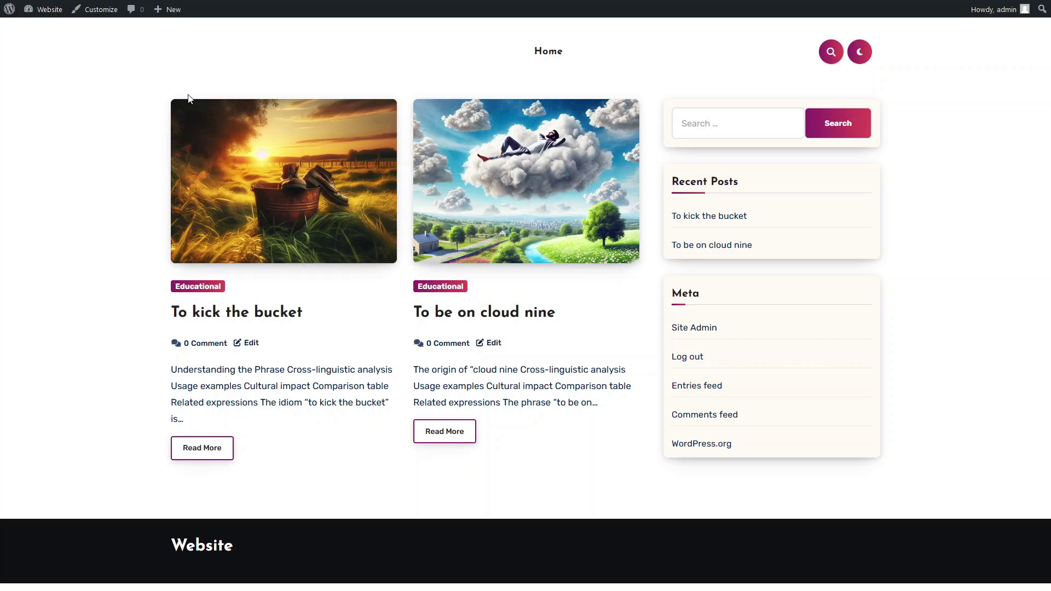